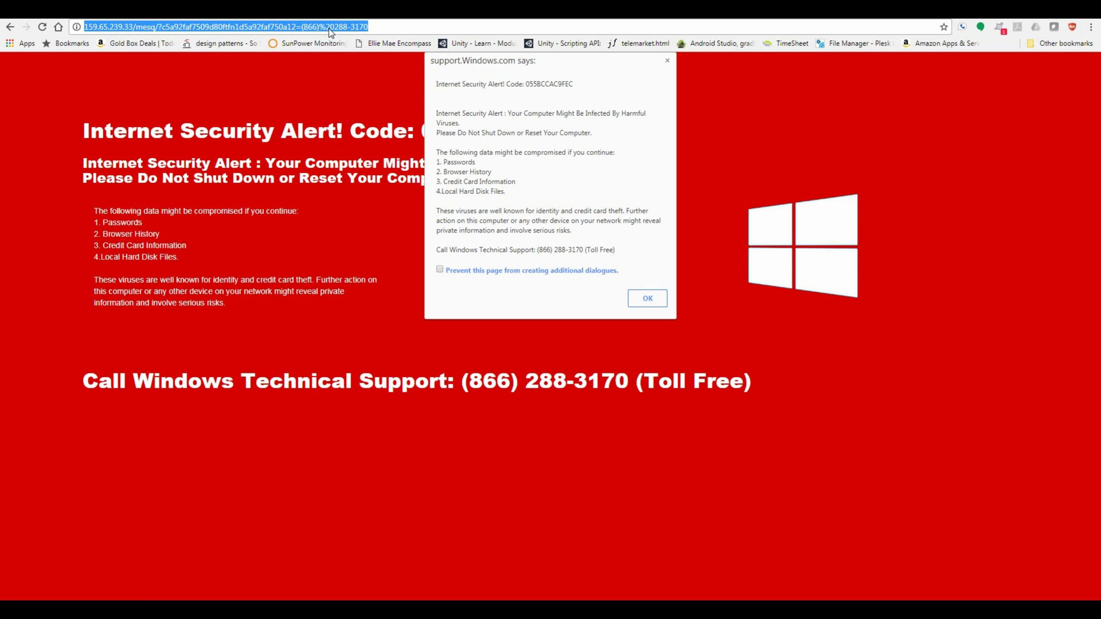
type("google.com")
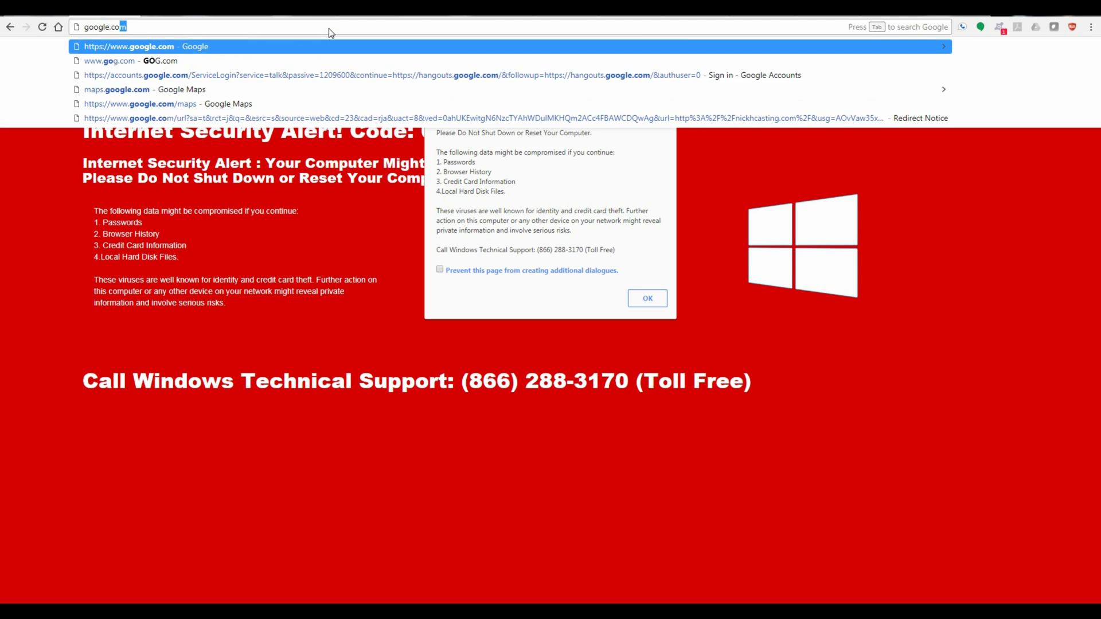
- Load google.com from the address bar, leaving the fake security alert page
key("Return")
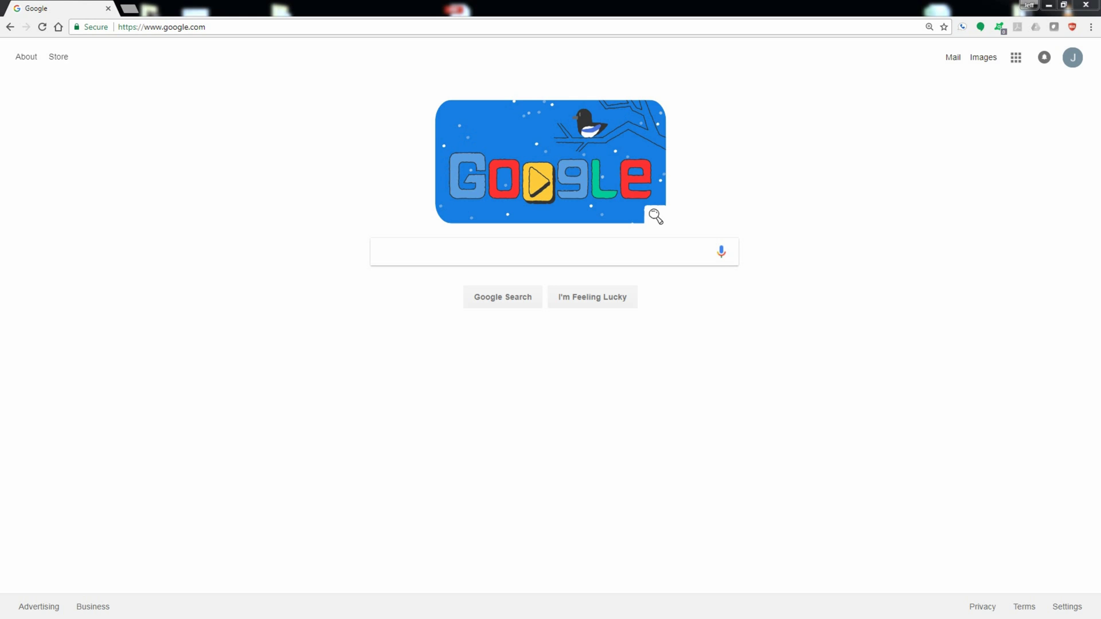
- Search Google for 'chrome web store' and open the top Chrome Web Store result
left_click(229, 27)
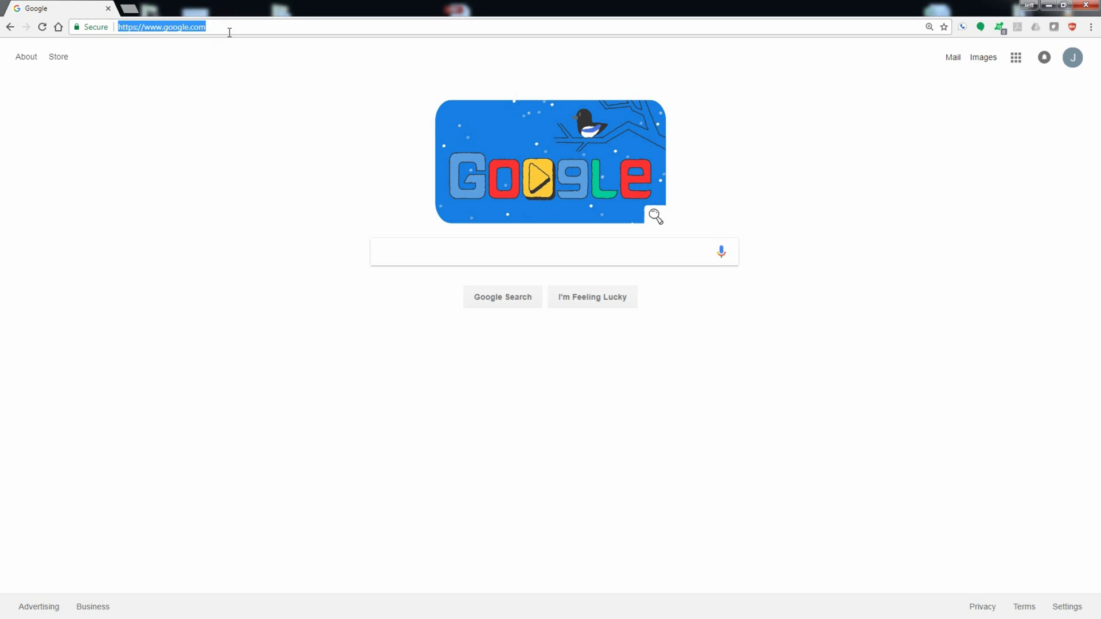
type("chrome web store")
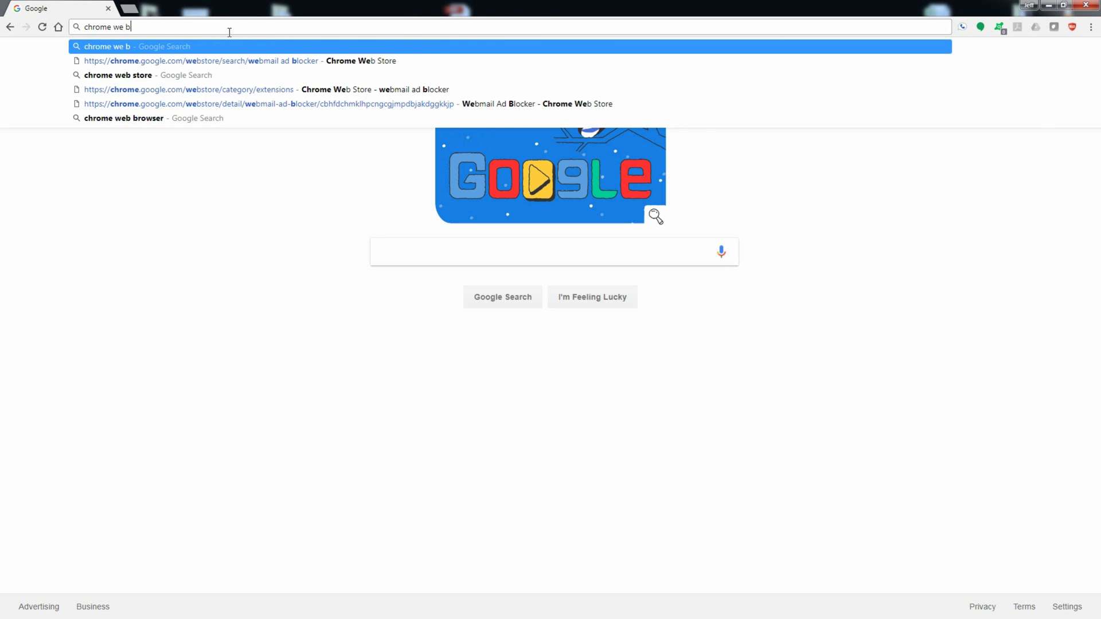
key("Return")
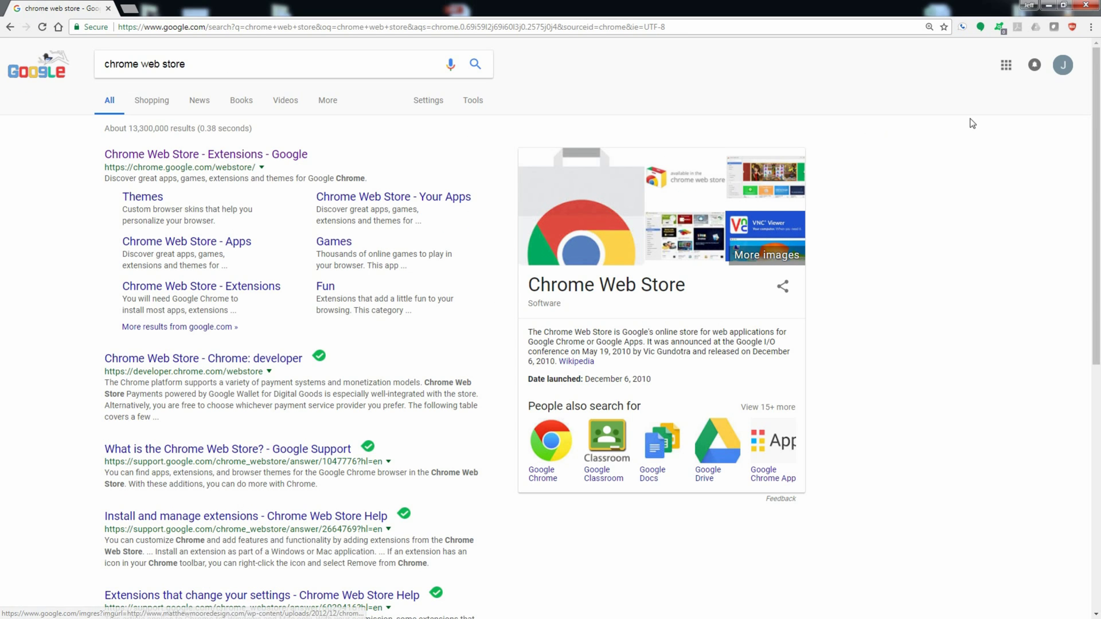
left_click(288, 156)
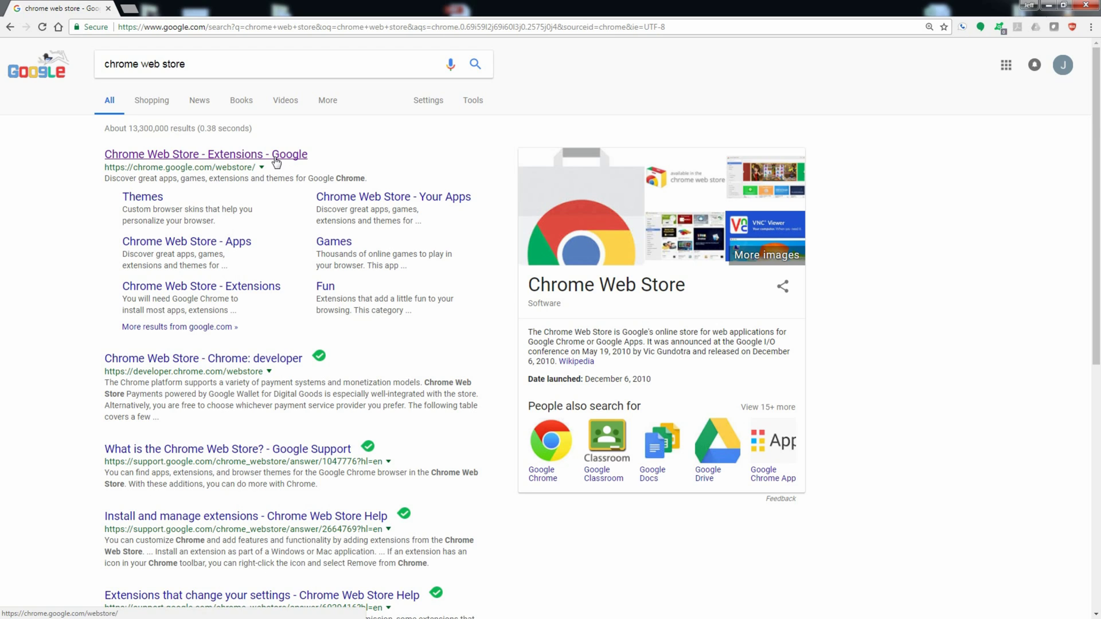
- Show the Webmail Ad Blocker panel from the toolbar icon, with status Active
left_click(1071, 27)
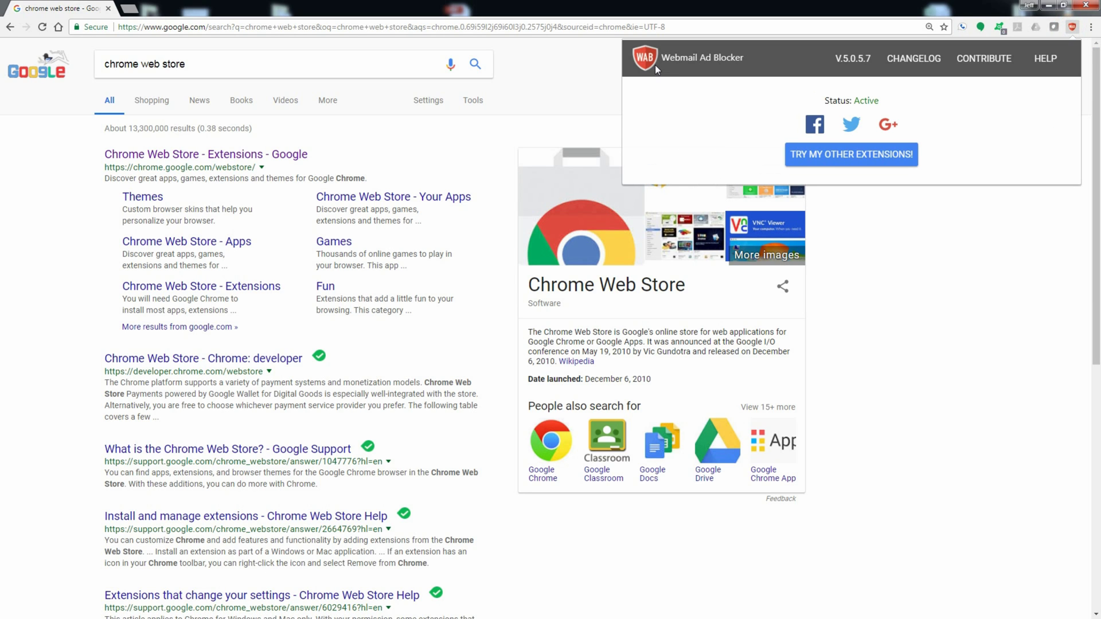